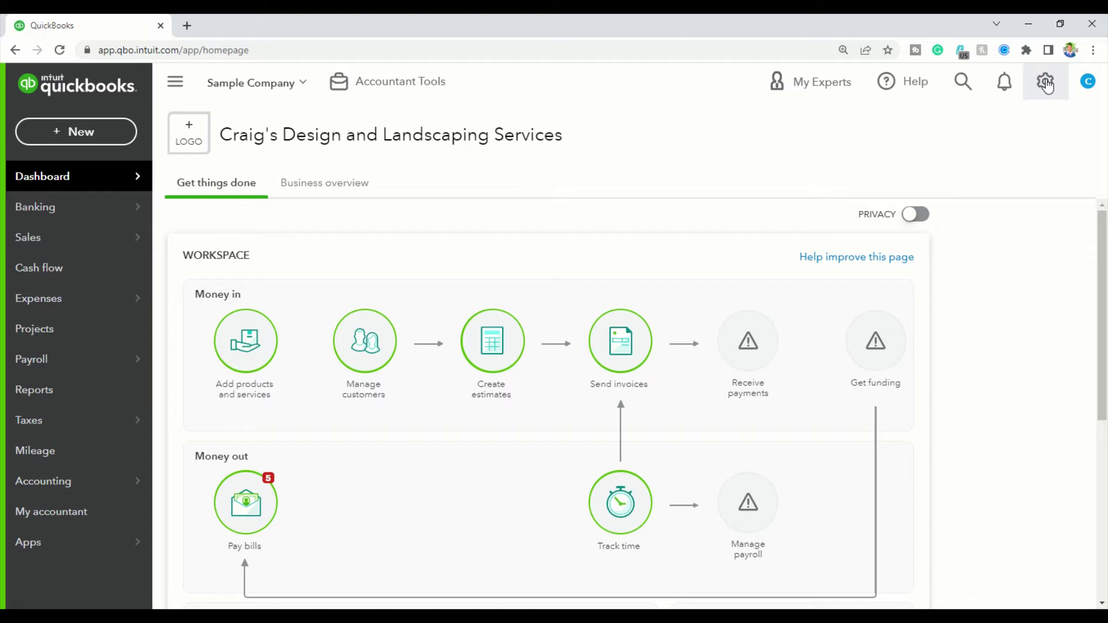
Switch Progress Invoicing on in Sales settings and accept the newest invoice template
{"action": "left_click", "coordinate": [1048, 85]}
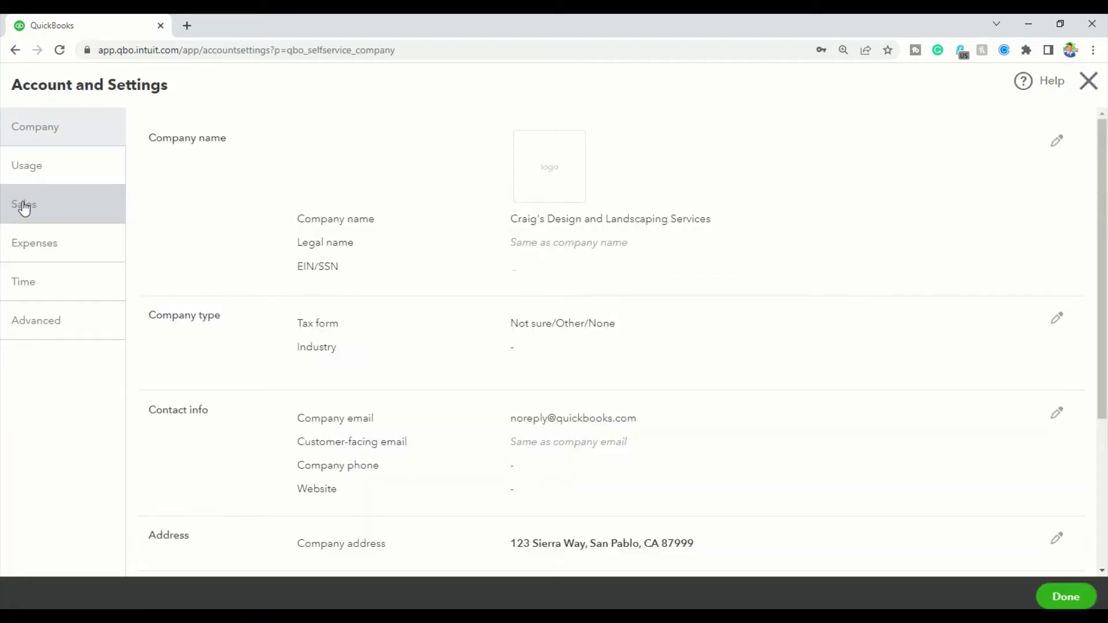
{"action": "left_click", "coordinate": [24, 207]}
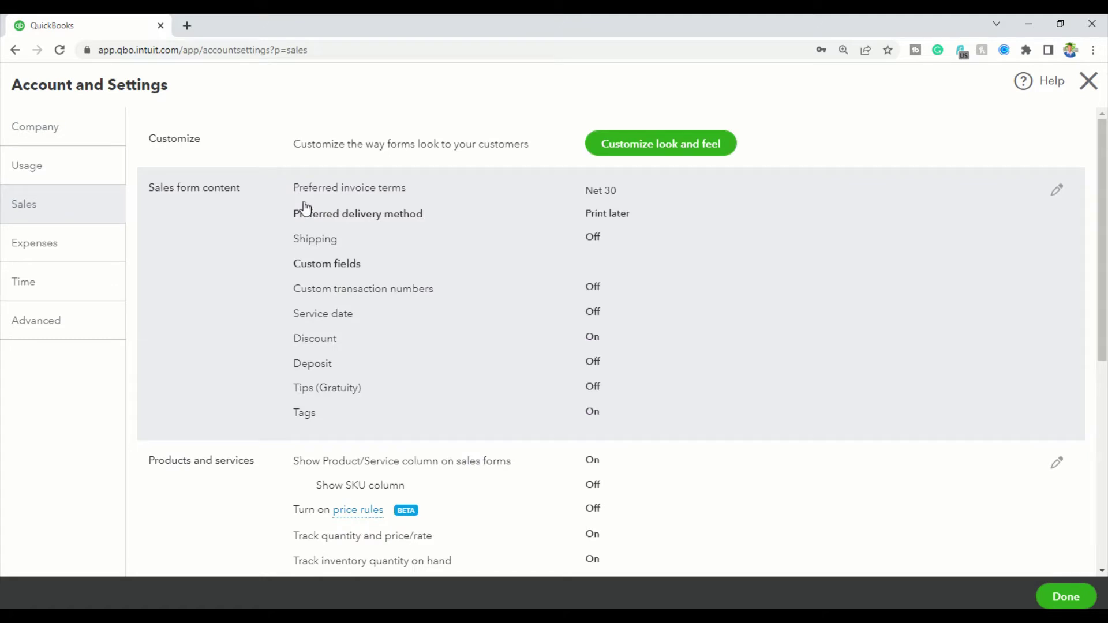
{"action": "scroll", "coordinate": [282, 430], "scroll_direction": "down", "scroll_amount": 5}
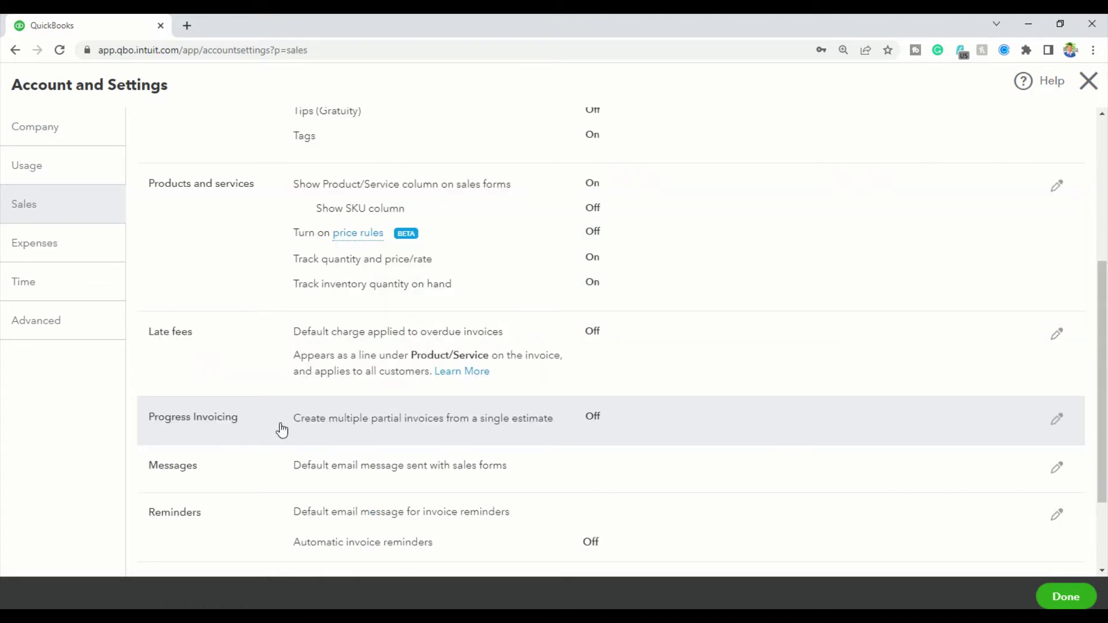
{"action": "left_click", "coordinate": [1054, 422]}
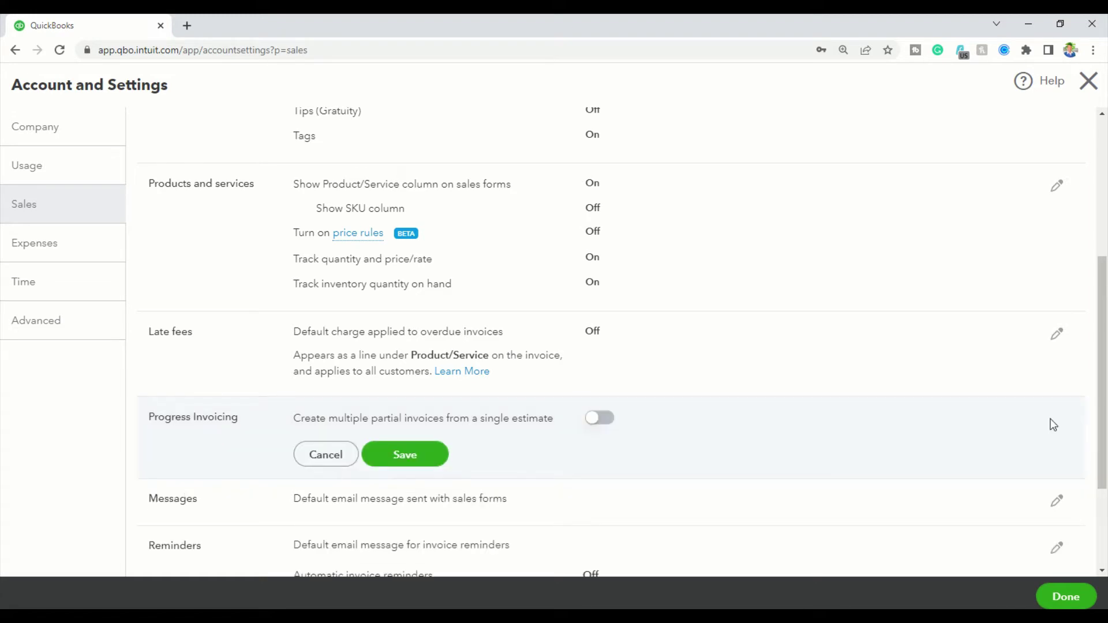
{"action": "left_click", "coordinate": [606, 419]}
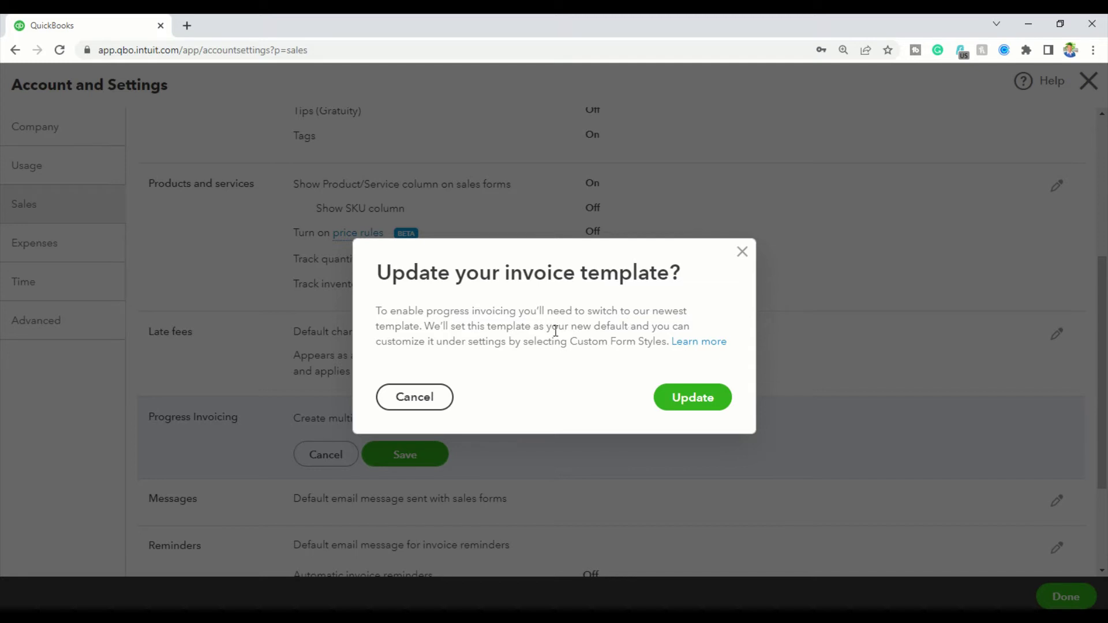
{"action": "left_click", "coordinate": [691, 401]}
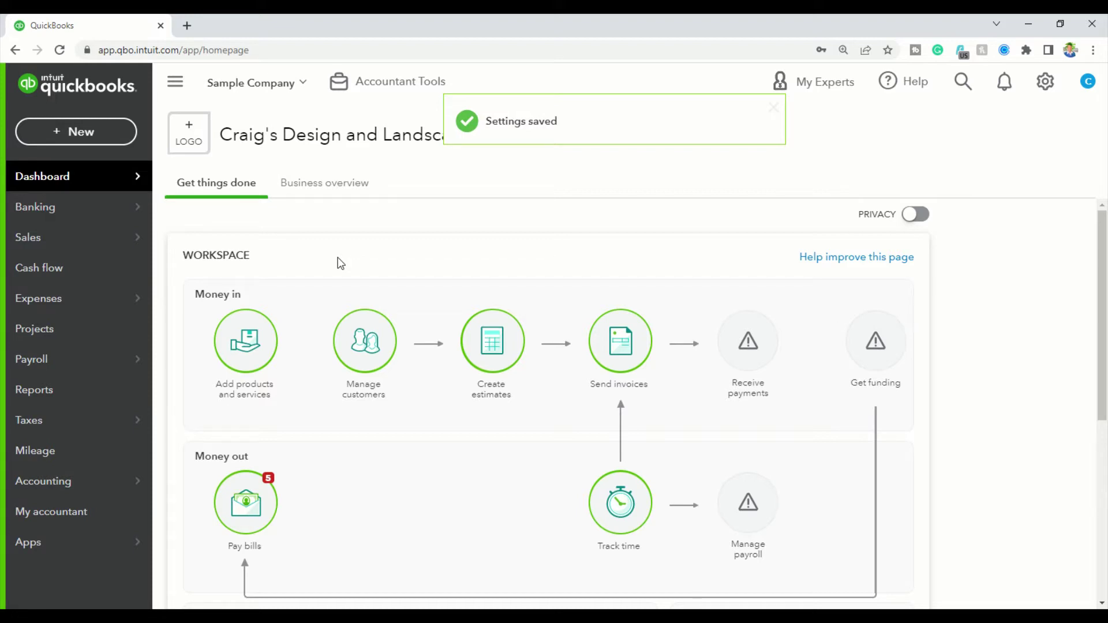
Create a new estimate with Amy's Bird Sanctuary as the customer
{"action": "left_click", "coordinate": [75, 132]}
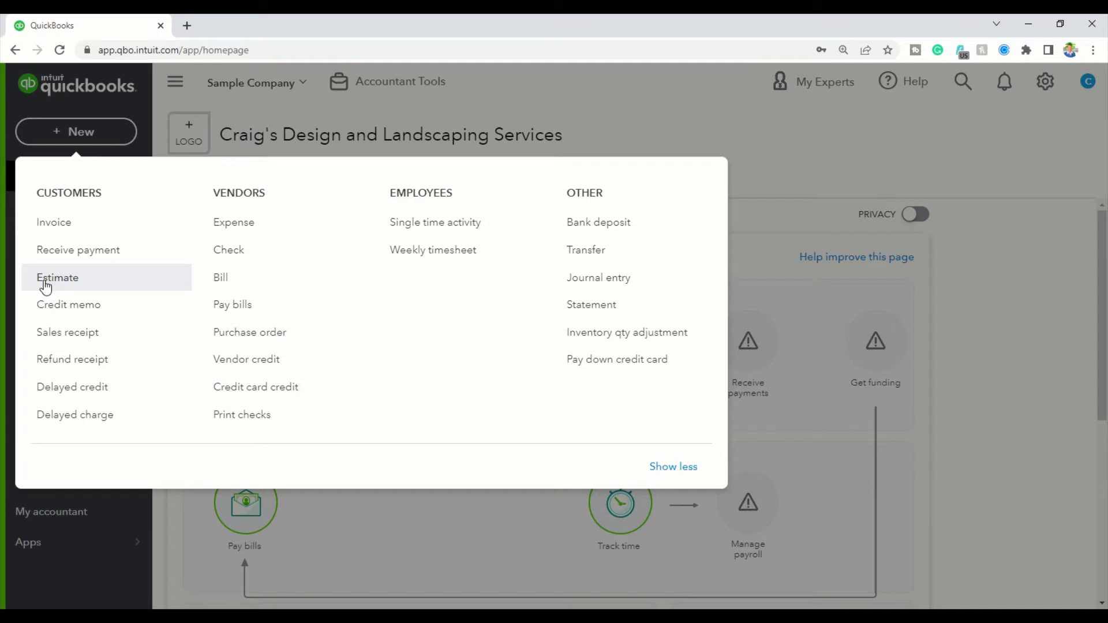
{"action": "left_click", "coordinate": [45, 280]}
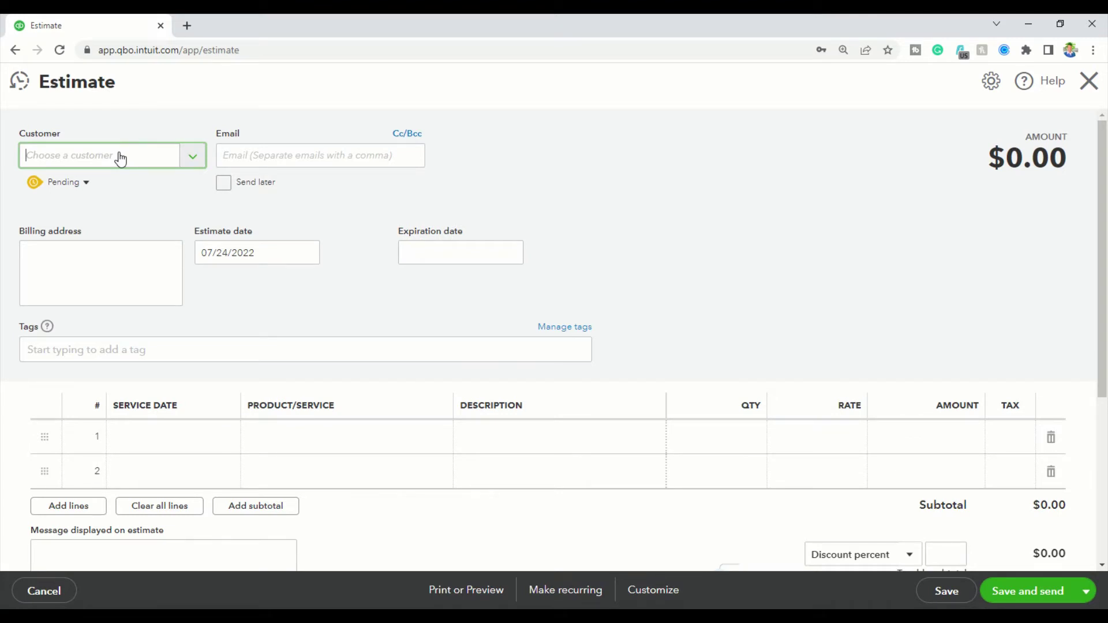
{"action": "type", "text": "Amy's Bird Sanctuary"}
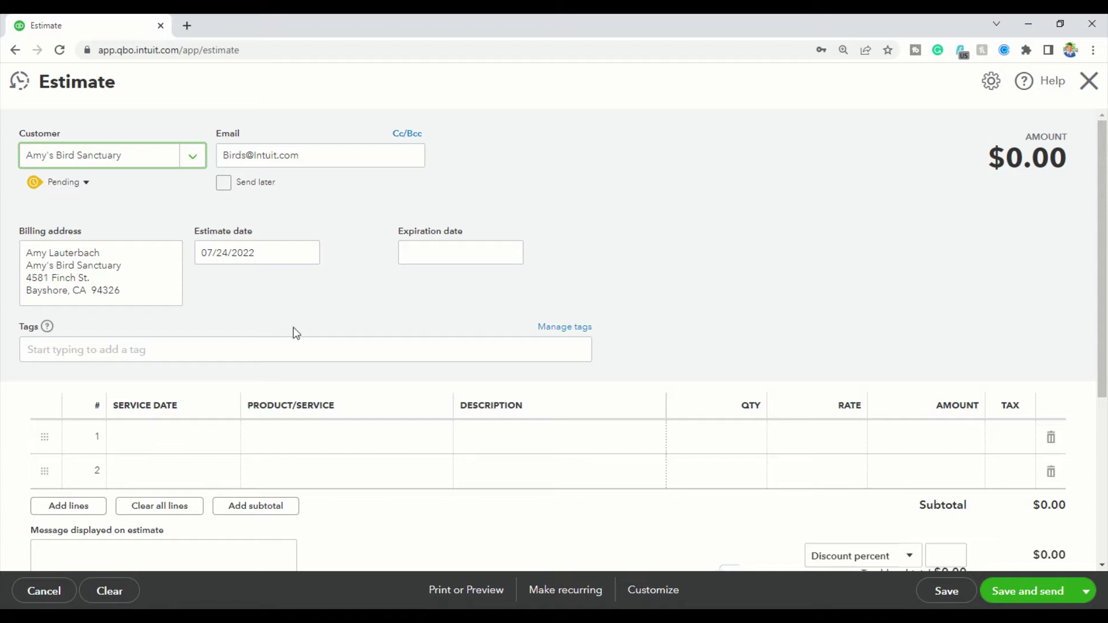
Set the estimate date to Aug 1, 2022 and the expiration date to Oct 31, 2022
{"action": "left_click", "coordinate": [307, 254]}
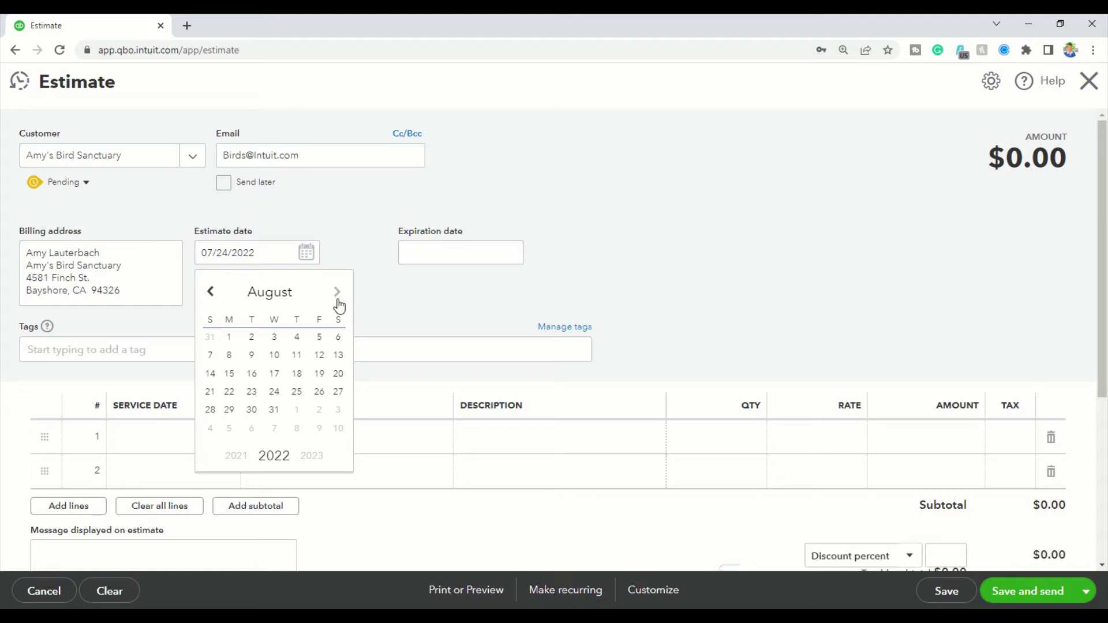
{"action": "left_click", "coordinate": [228, 337]}
{"action": "left_click", "coordinate": [510, 252]}
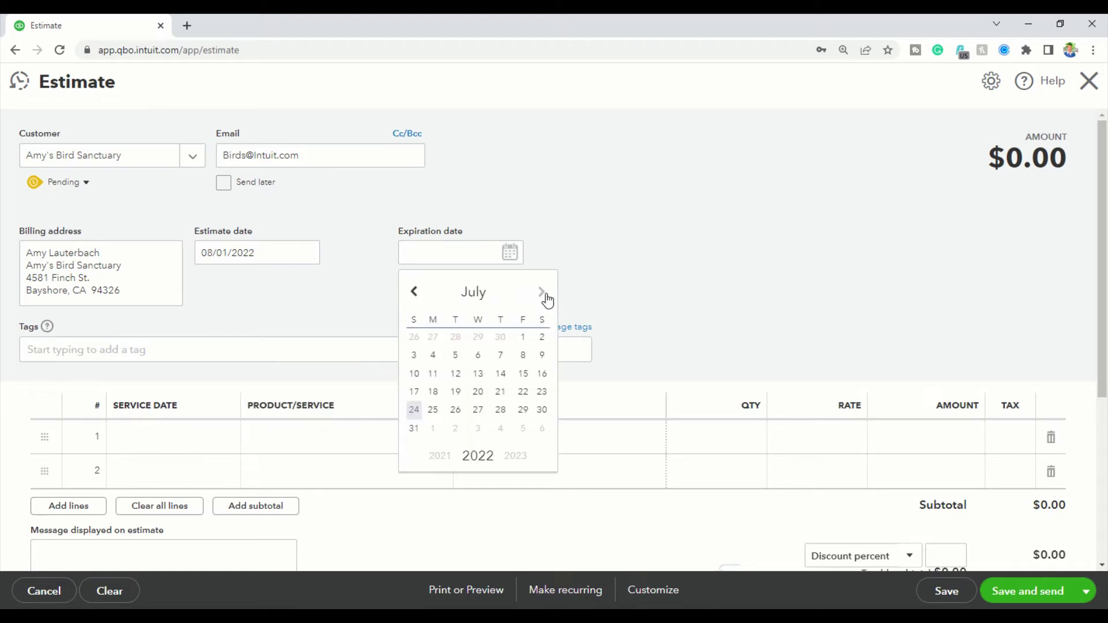
{"action": "left_click", "coordinate": [545, 295]}
{"action": "left_click", "coordinate": [544, 296]}
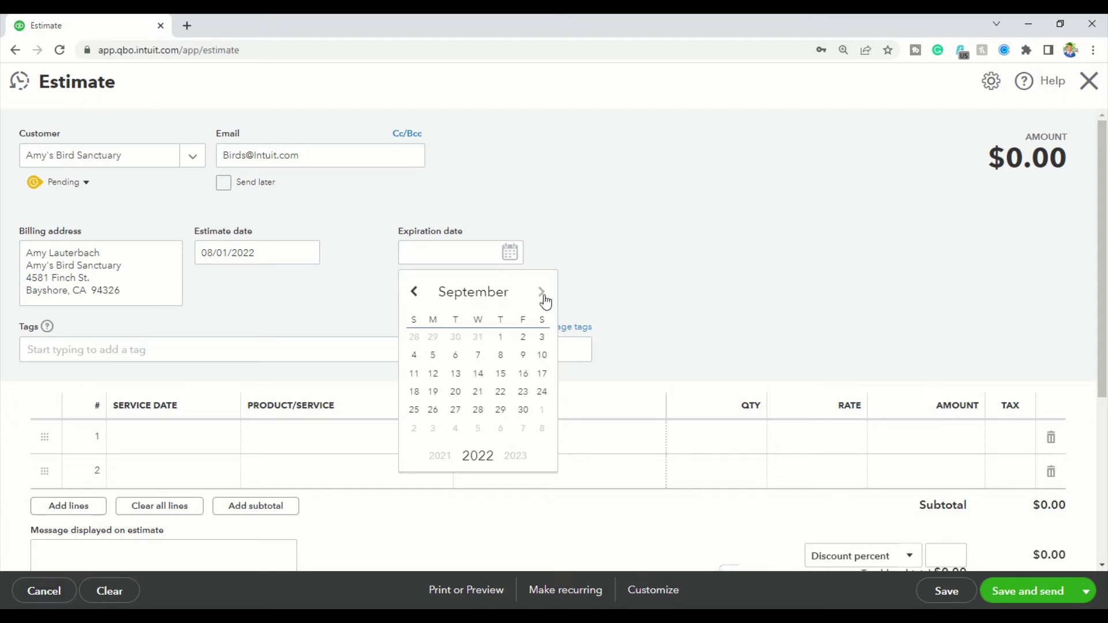
{"action": "left_click", "coordinate": [543, 293]}
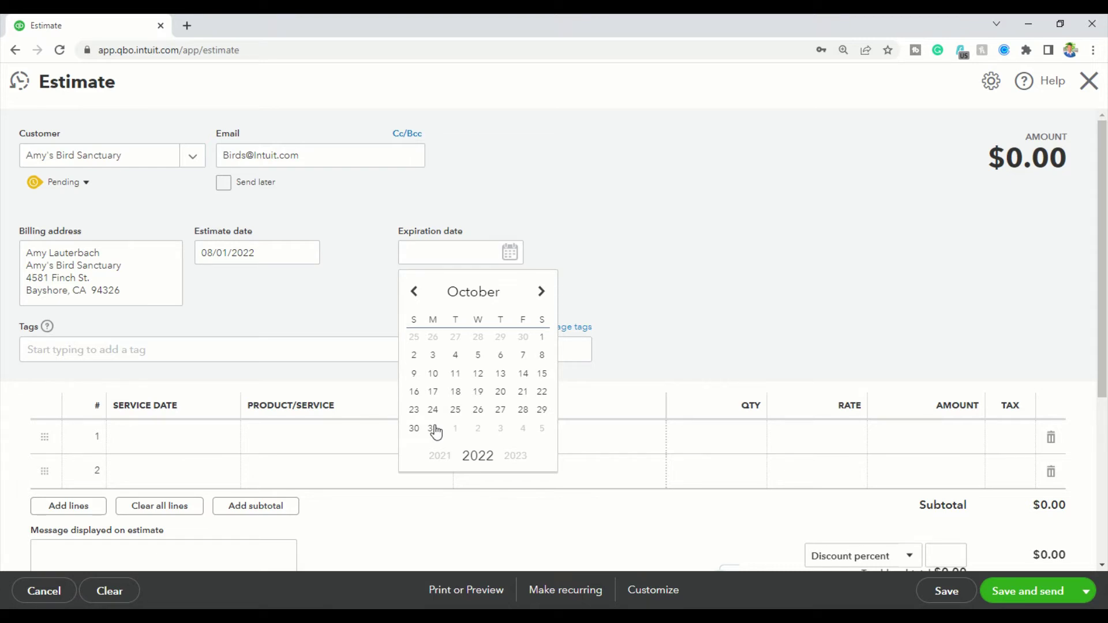
{"action": "left_click", "coordinate": [434, 430]}
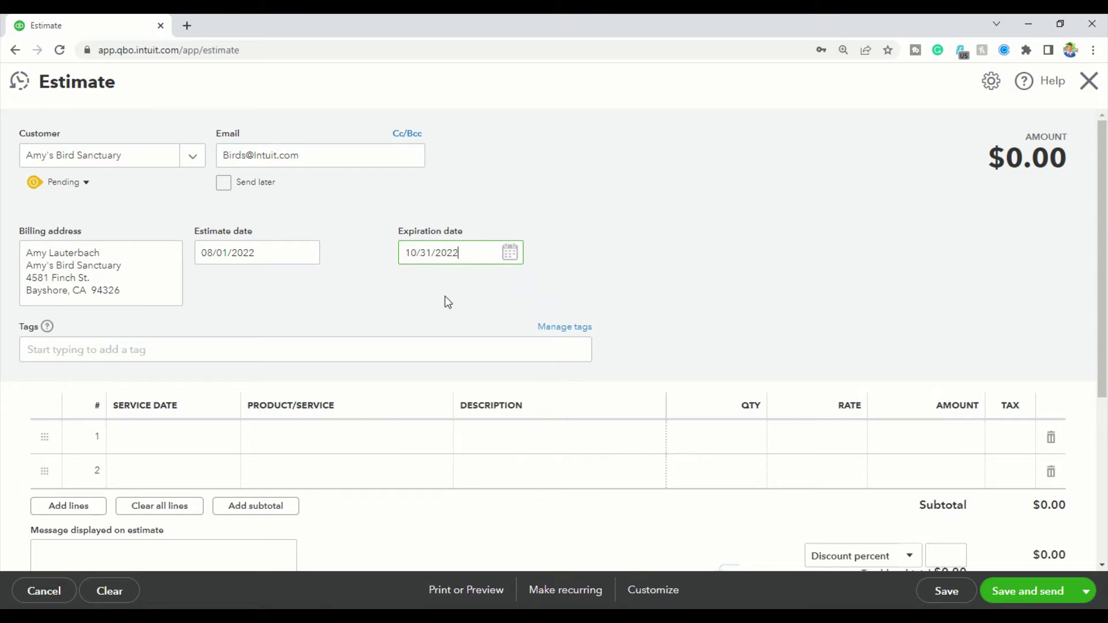
{"action": "left_click", "coordinate": [154, 435]}
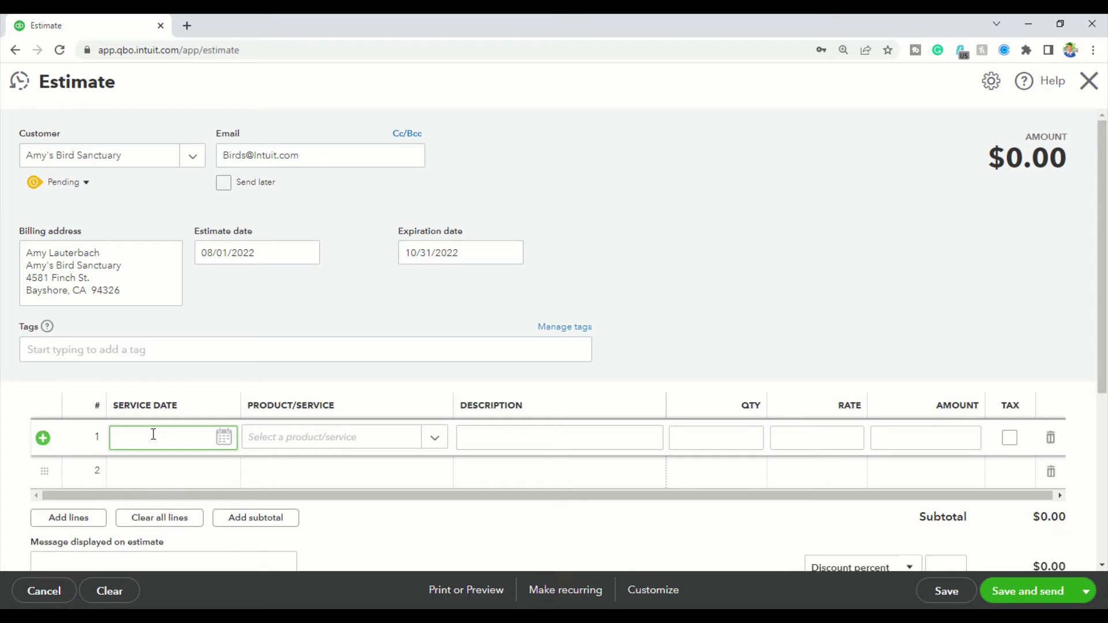
Fill line 1 with Design:Fountains:Concrete, service date 08/01/2022, amount 5,000
{"action": "left_click", "coordinate": [224, 439]}
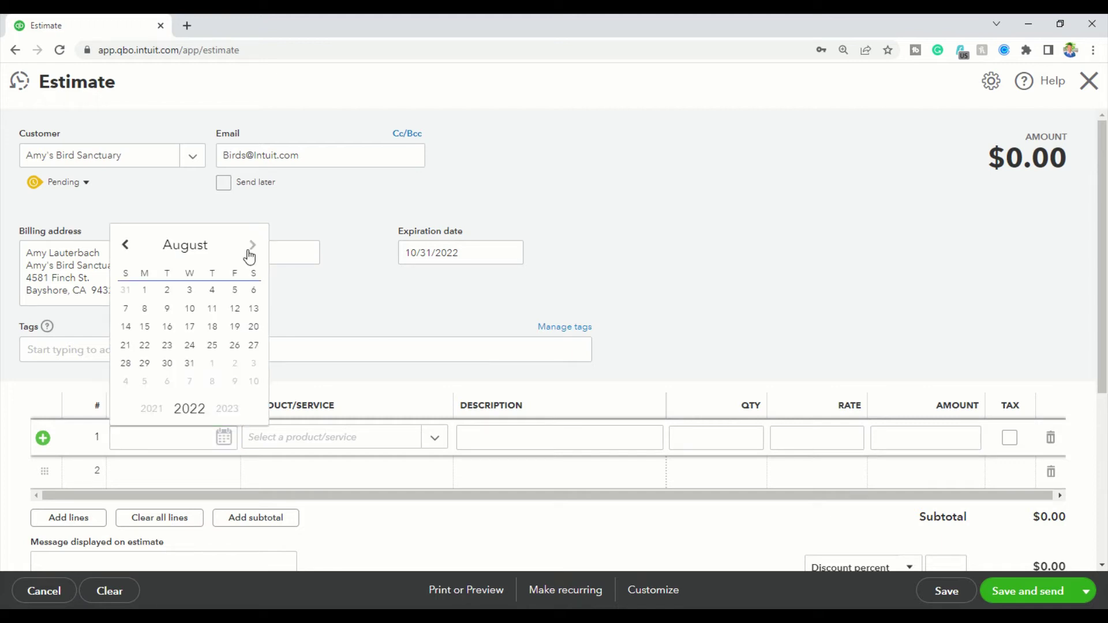
{"action": "left_click", "coordinate": [360, 444]}
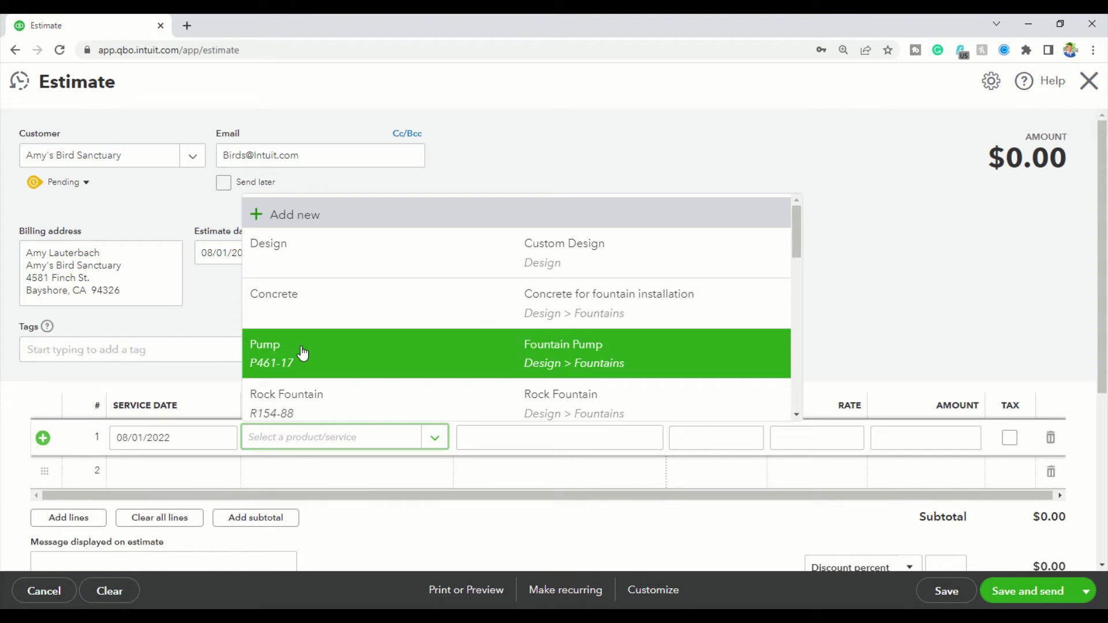
{"action": "left_click", "coordinate": [310, 302]}
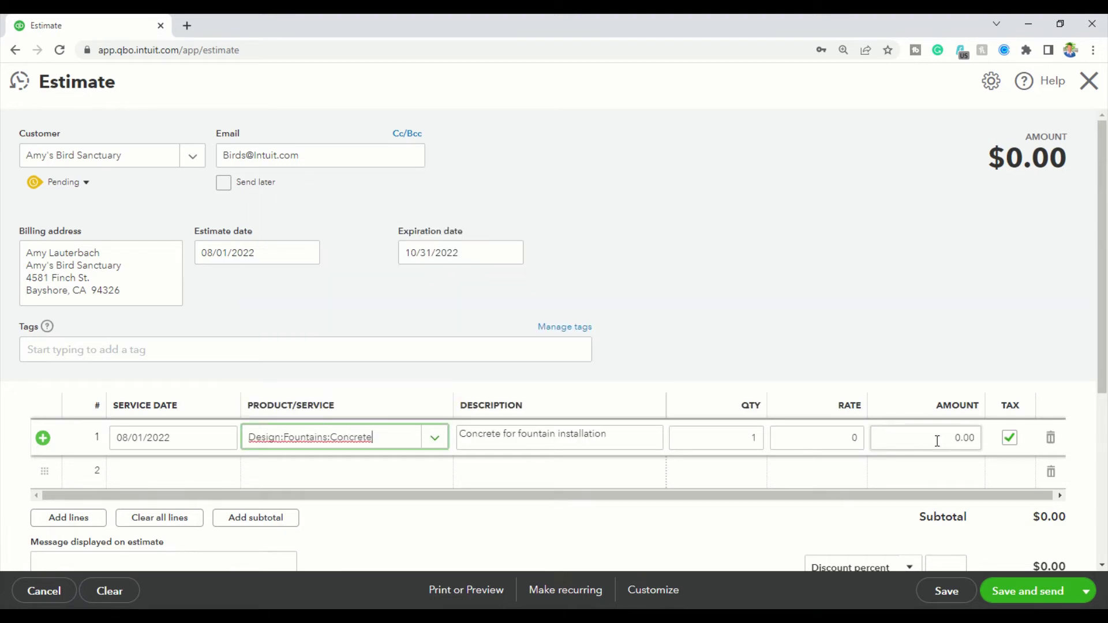
{"action": "left_click", "coordinate": [946, 436]}
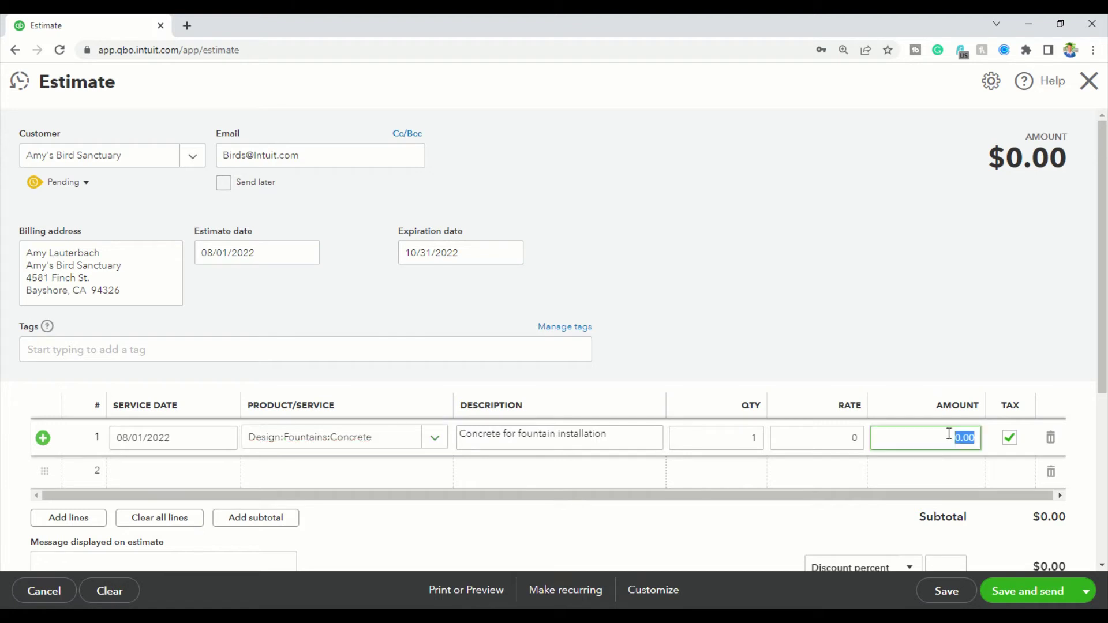
{"action": "type", "text": "5000"}
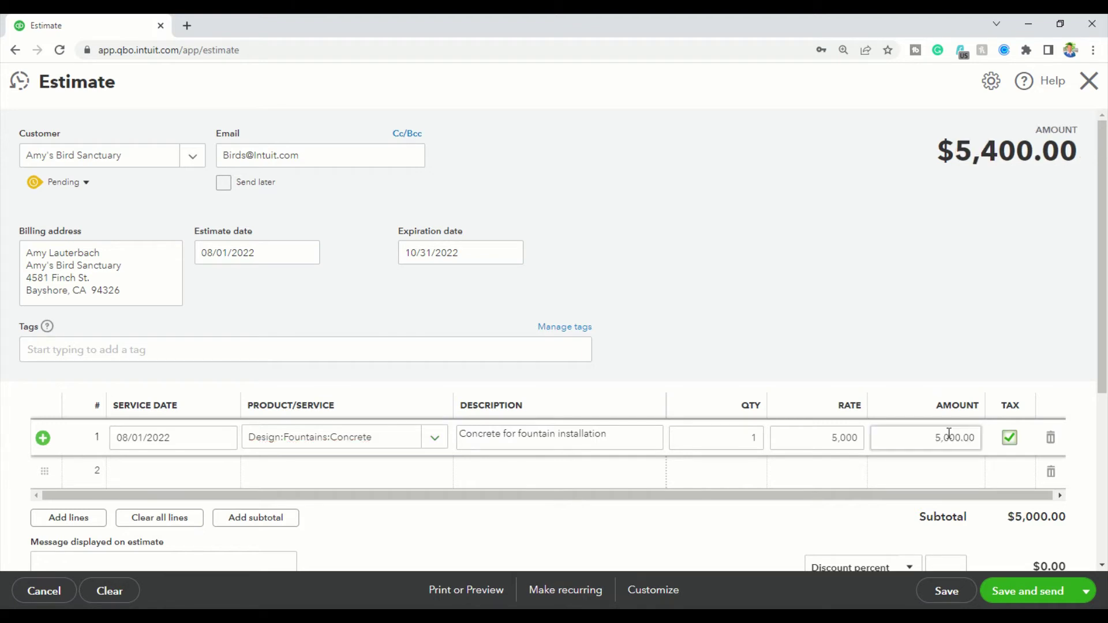
{"action": "scroll", "coordinate": [874, 339], "scroll_direction": "down", "scroll_amount": 2}
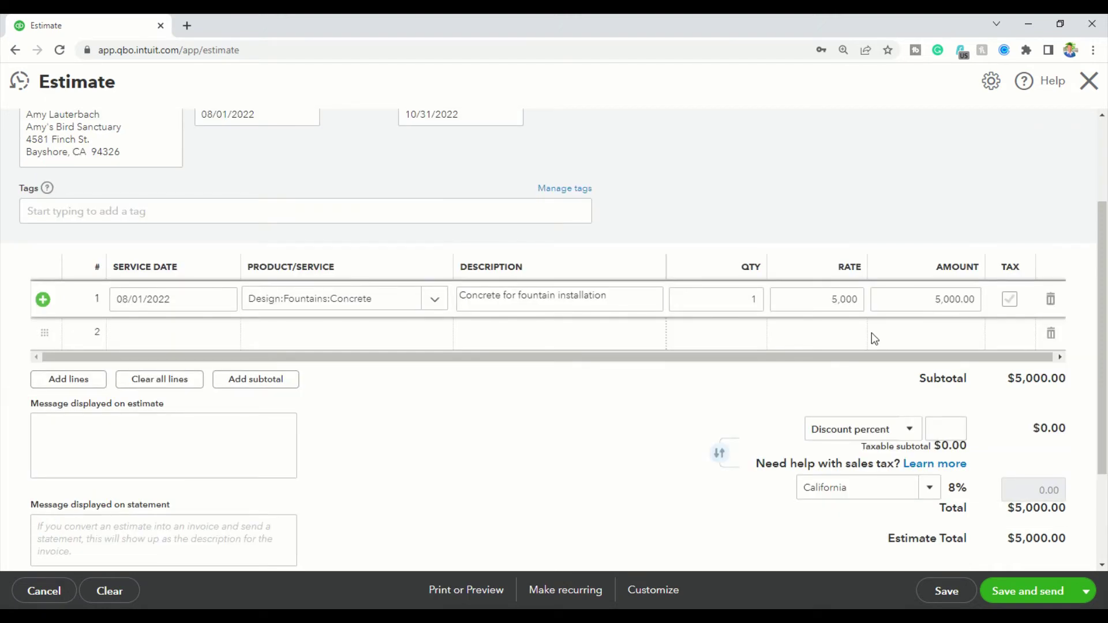
Save and close estimate 1001 for $5,000.00
{"action": "scroll", "coordinate": [871, 332], "scroll_direction": "down", "scroll_amount": 2}
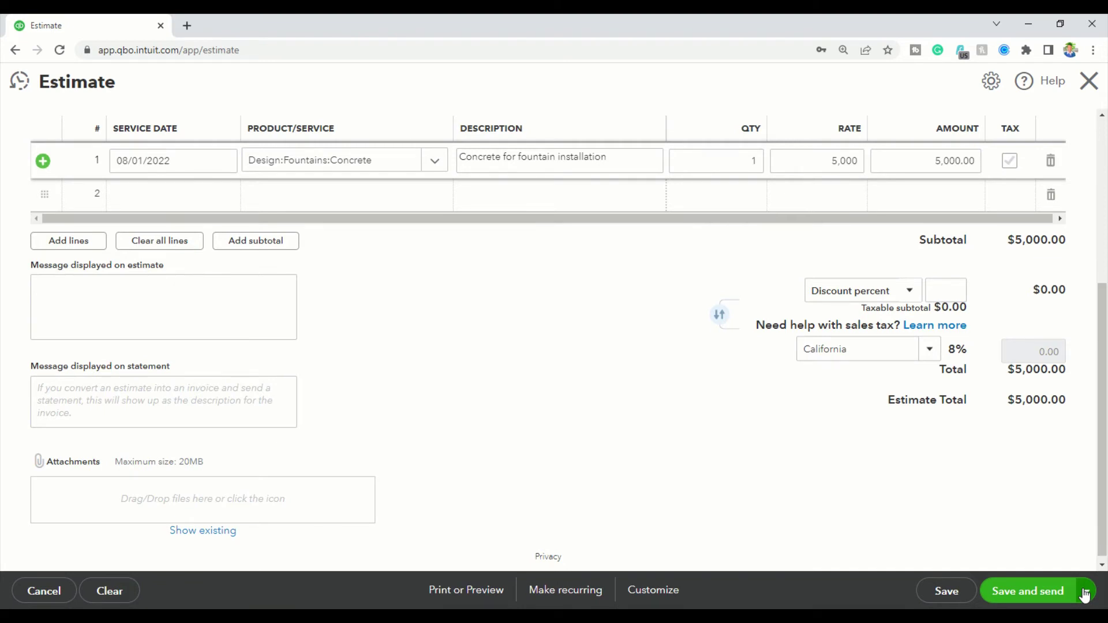
{"action": "left_click", "coordinate": [1085, 592]}
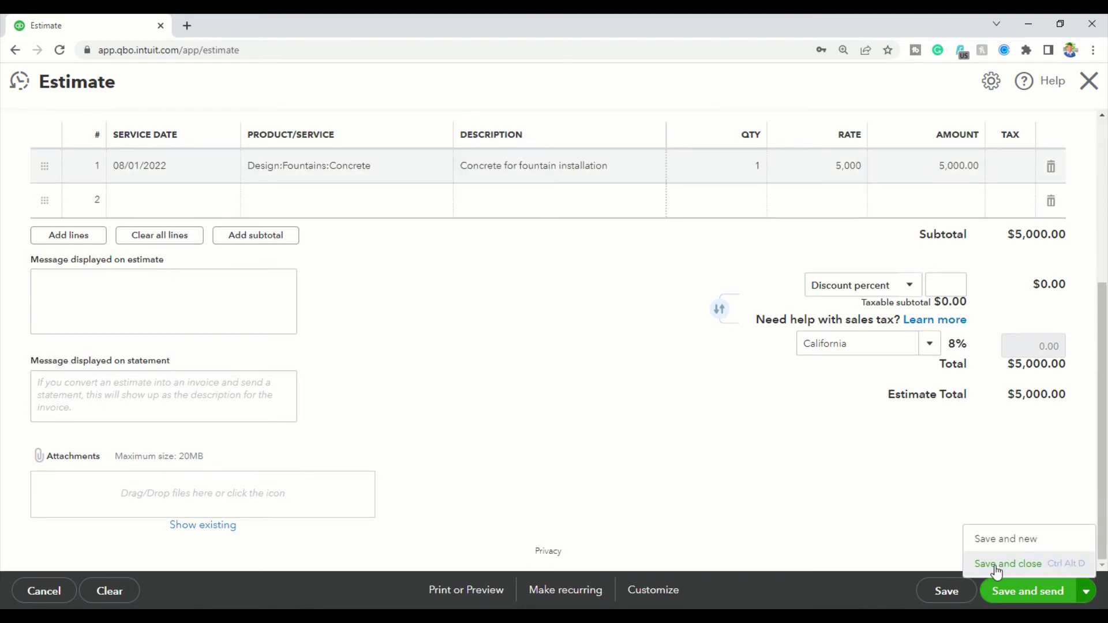
{"action": "left_click", "coordinate": [996, 565]}
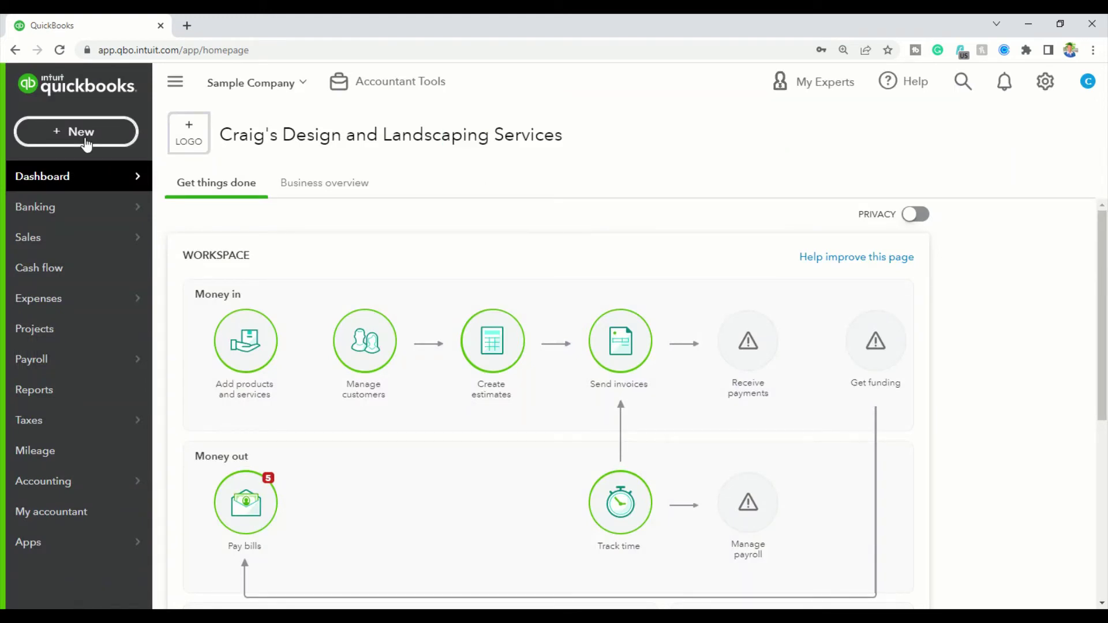
{"action": "mouse_move", "coordinate": [47, 247]}
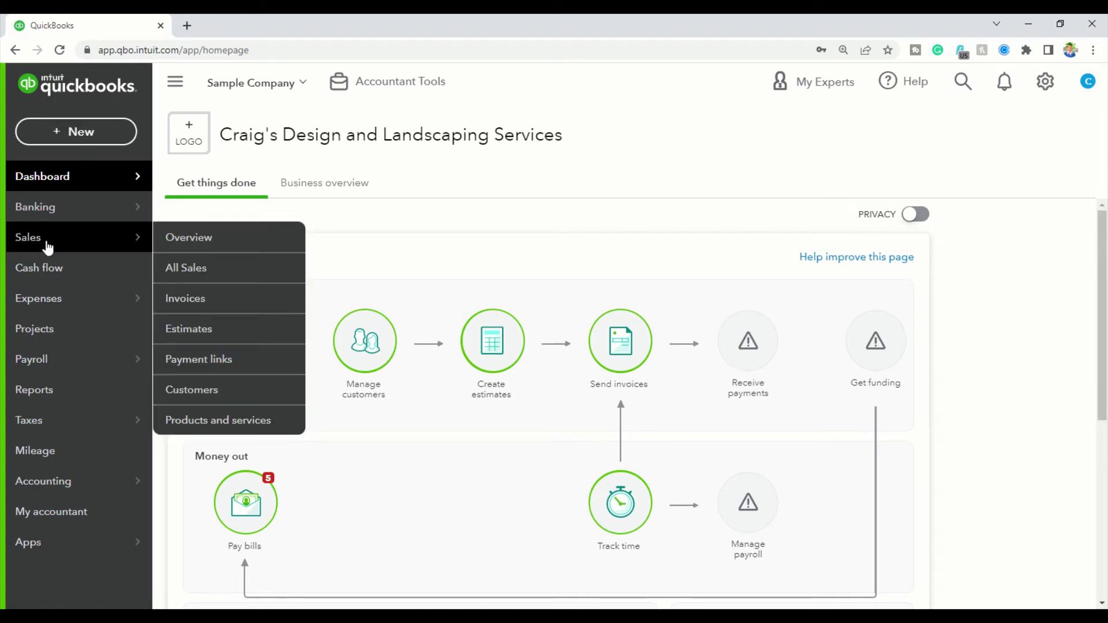
Open Amy's Bird Sanctuary from the customer list and start an invoice from its $5,000 estimate
{"action": "left_click", "coordinate": [202, 397]}
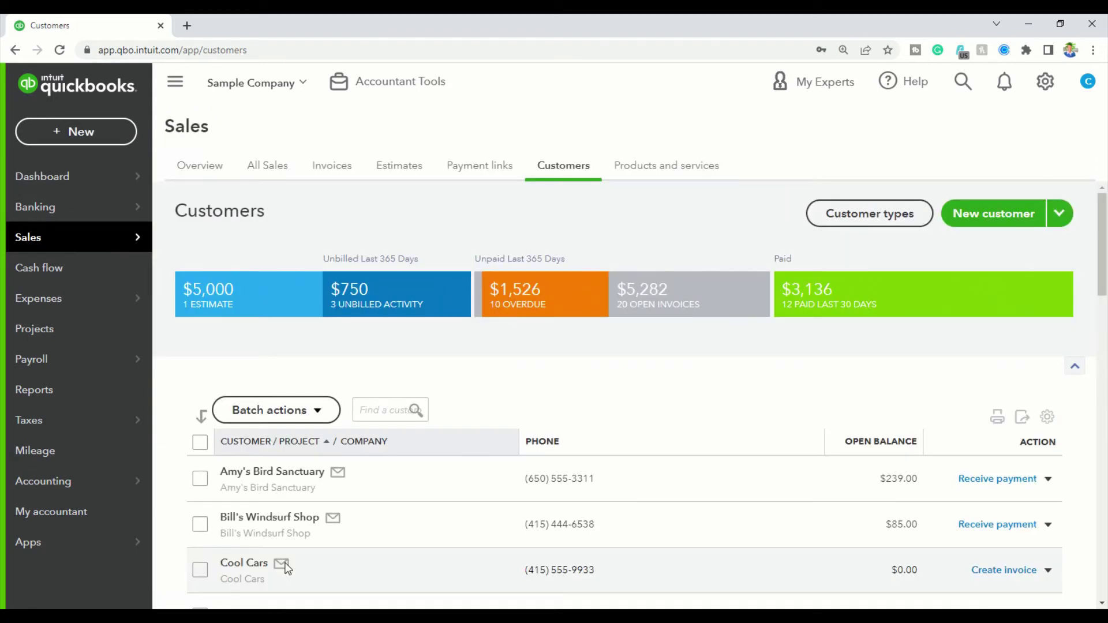
{"action": "left_click", "coordinate": [312, 472]}
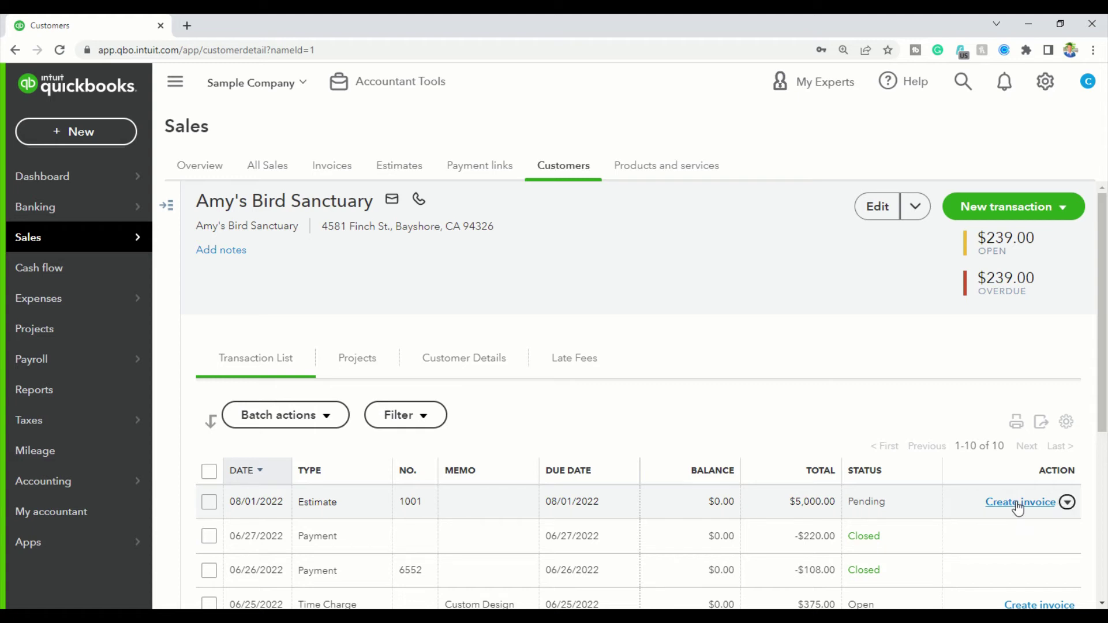
{"action": "left_click", "coordinate": [1018, 505]}
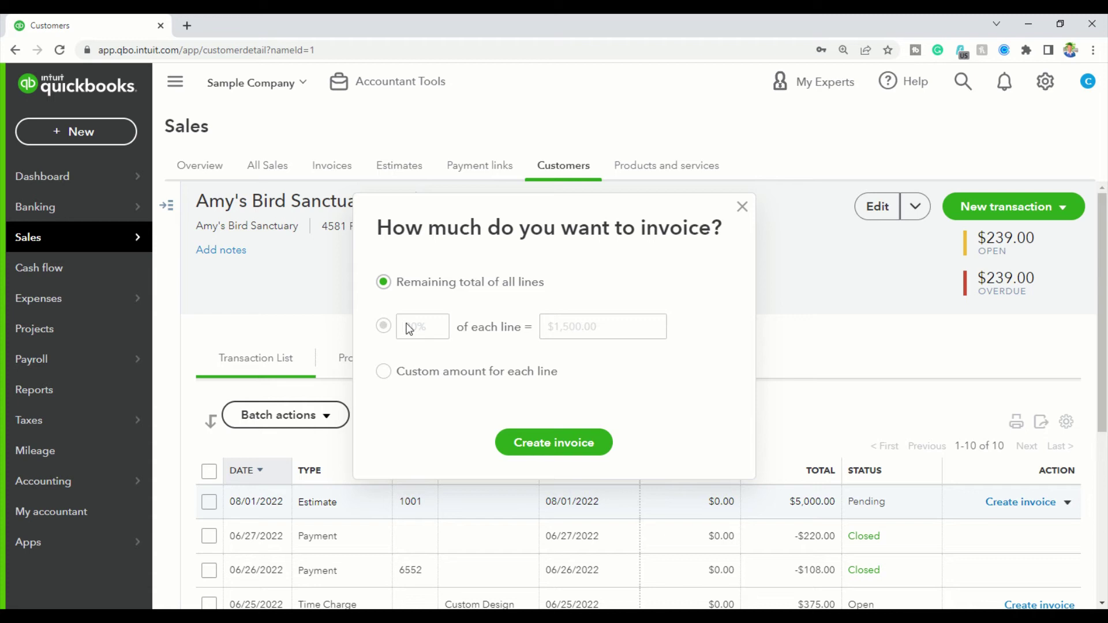
Invoice 33% of each estimate line, $1,650.00, and create the invoice
{"action": "left_click", "coordinate": [384, 373]}
{"action": "left_click", "coordinate": [414, 325]}
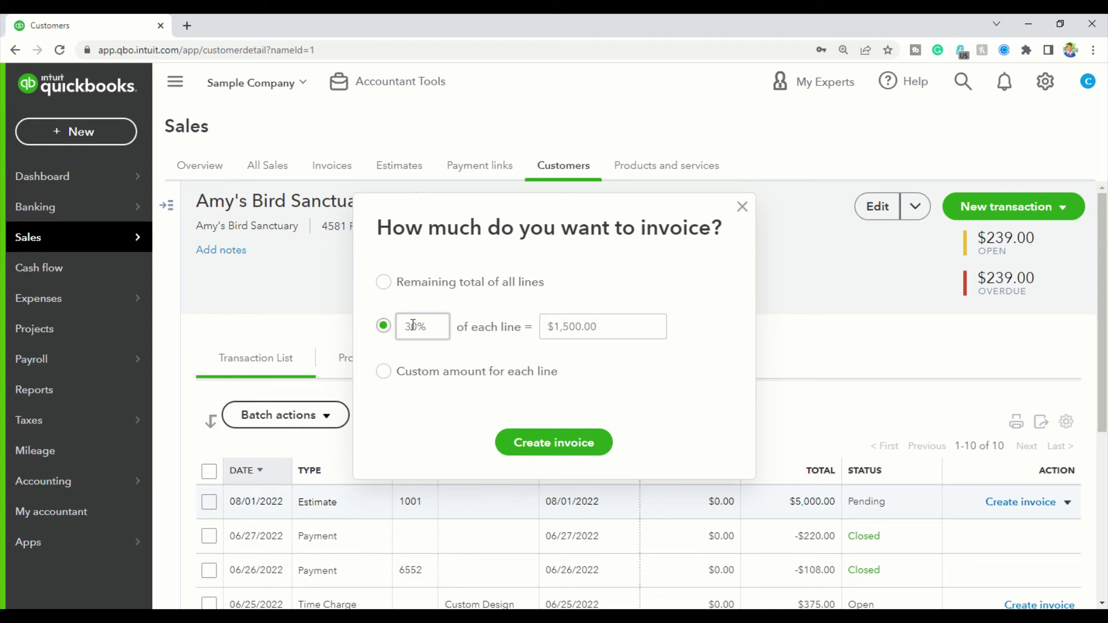
{"action": "type", "text": "33"}
{"action": "left_click", "coordinate": [563, 449]}
{"action": "left_click", "coordinate": [563, 449]}
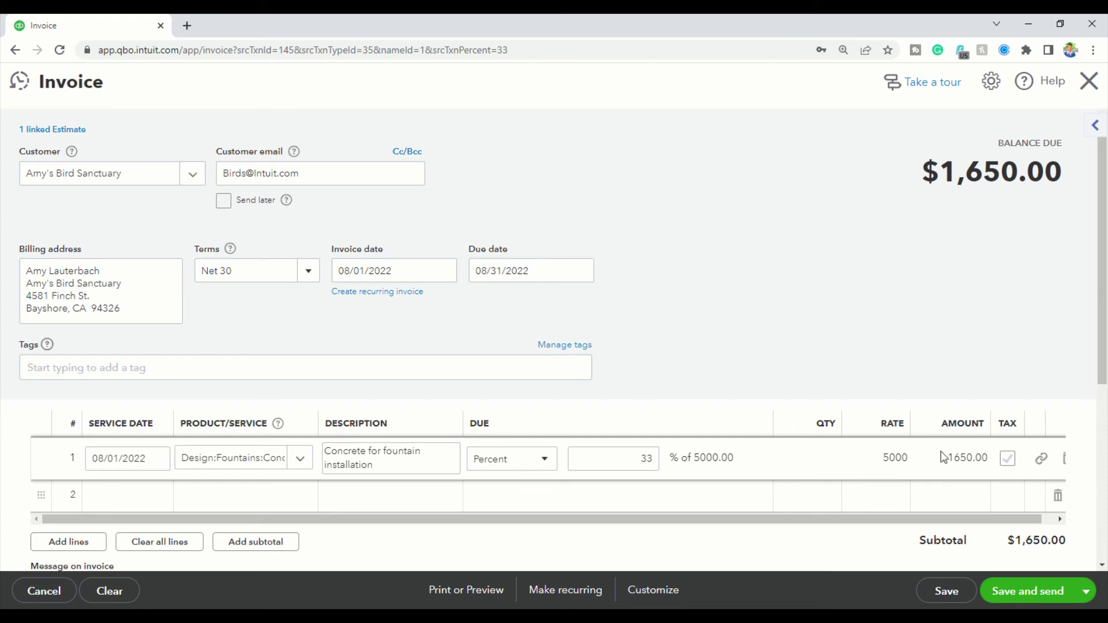
Open the due-type choices on the invoice's 33% line
{"action": "left_click", "coordinate": [546, 465]}
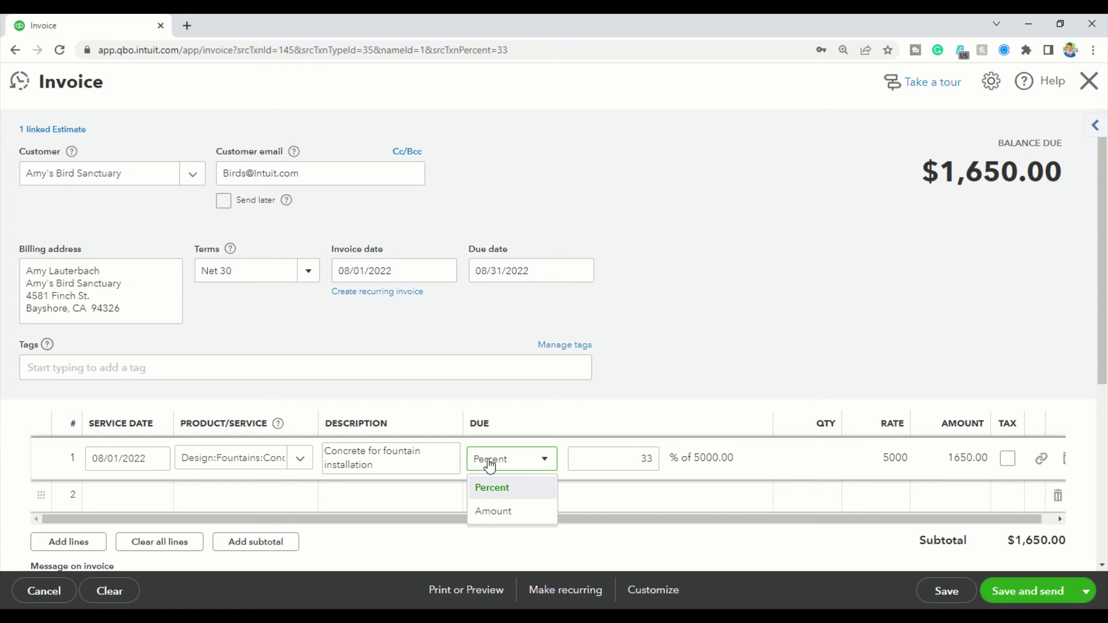
Change the line's due amount to 1,666.67, then show it as 33.3334% of 5,000
{"action": "left_click", "coordinate": [493, 512]}
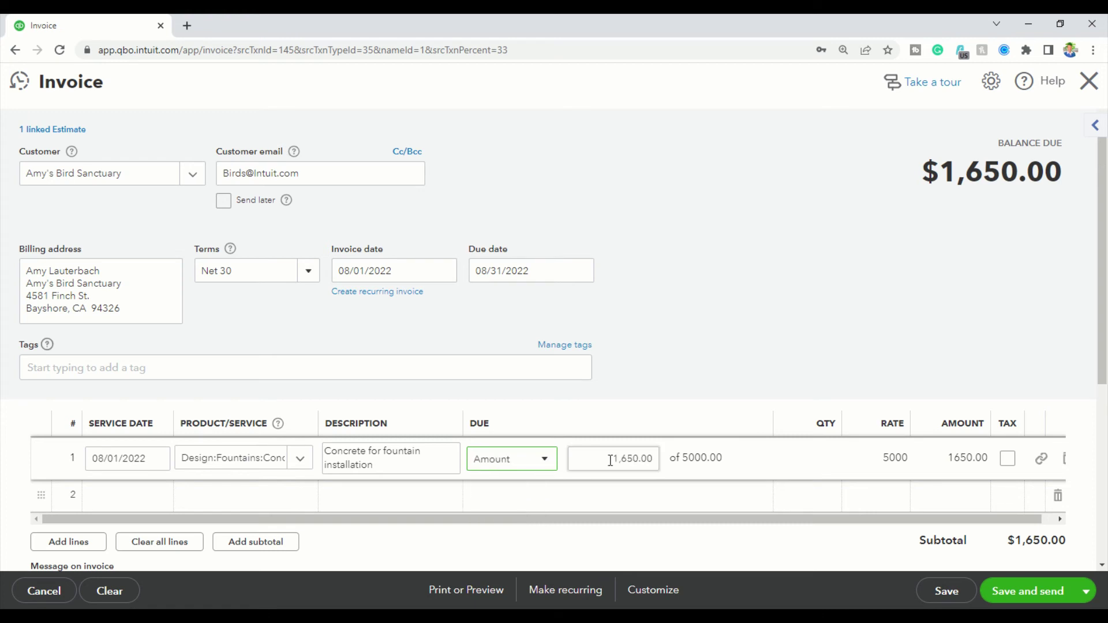
{"action": "left_click", "coordinate": [621, 459]}
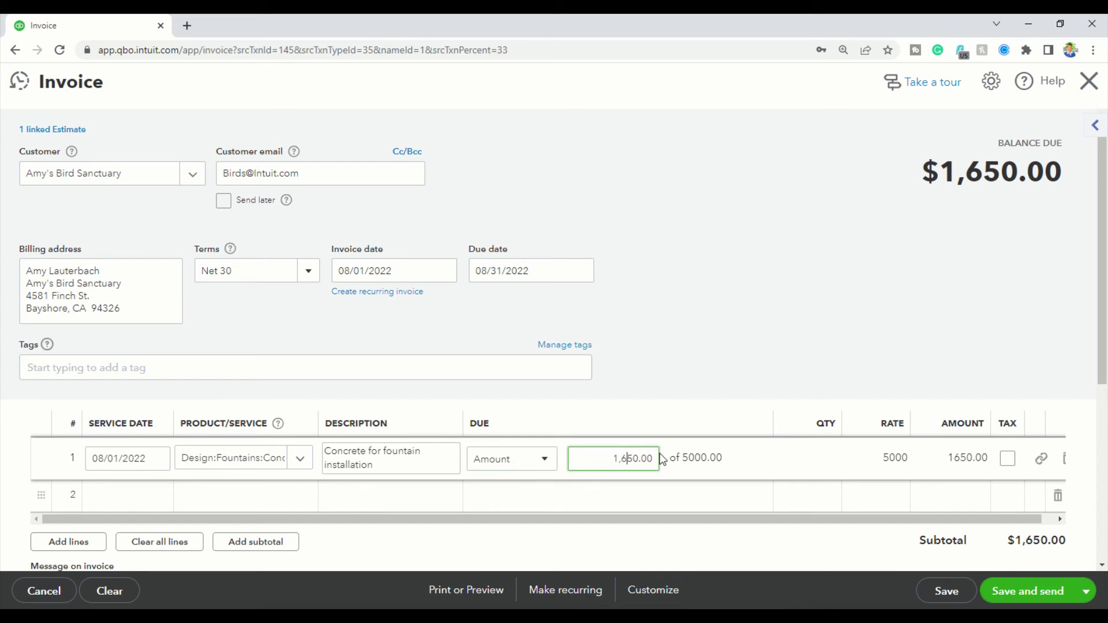
{"action": "key", "text": "Delete"}
{"action": "key", "text": "Delete"}
{"action": "key", "text": "Delete"}
{"action": "key", "text": "Delete"}
{"action": "key", "text": "Delete"}
{"action": "type", "text": "66"}
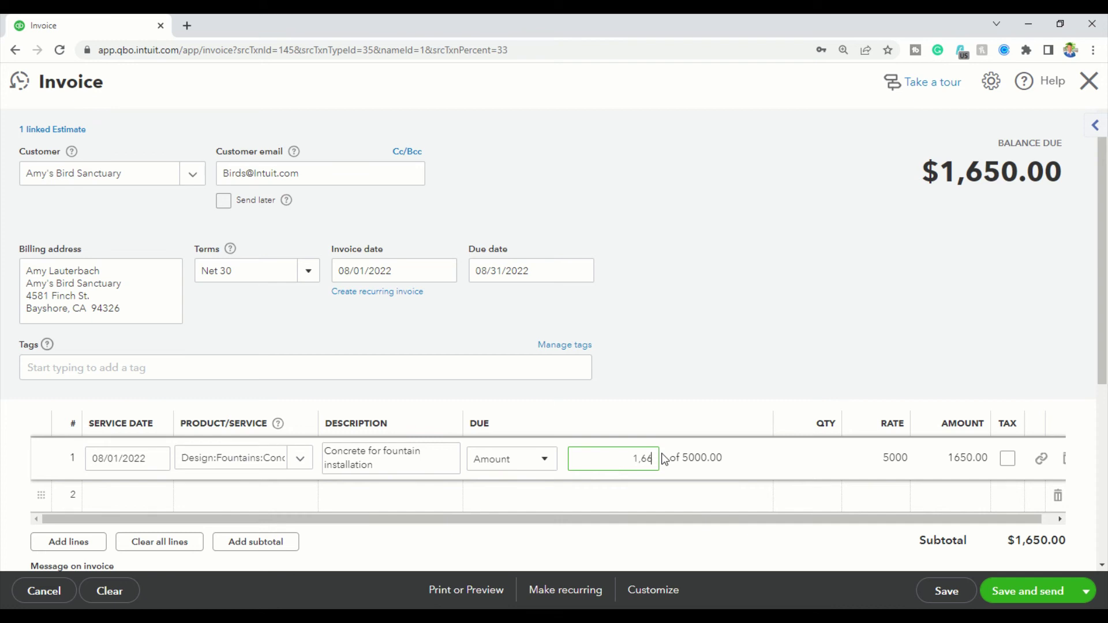
{"action": "type", "text": "0"}
{"action": "key", "text": "Tab"}
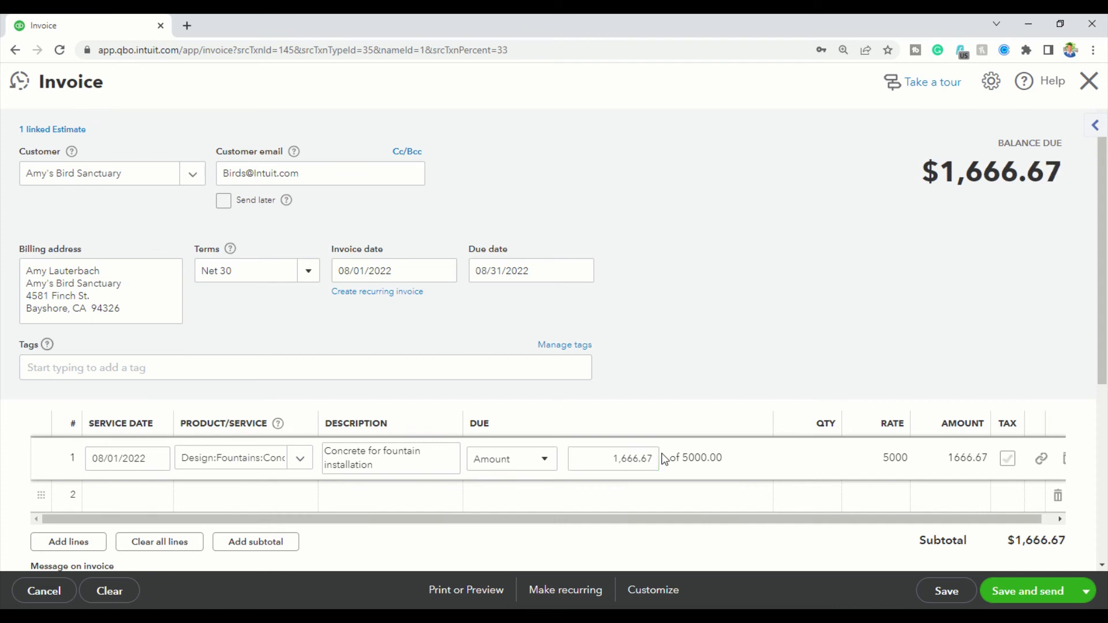
{"action": "left_click", "coordinate": [519, 460]}
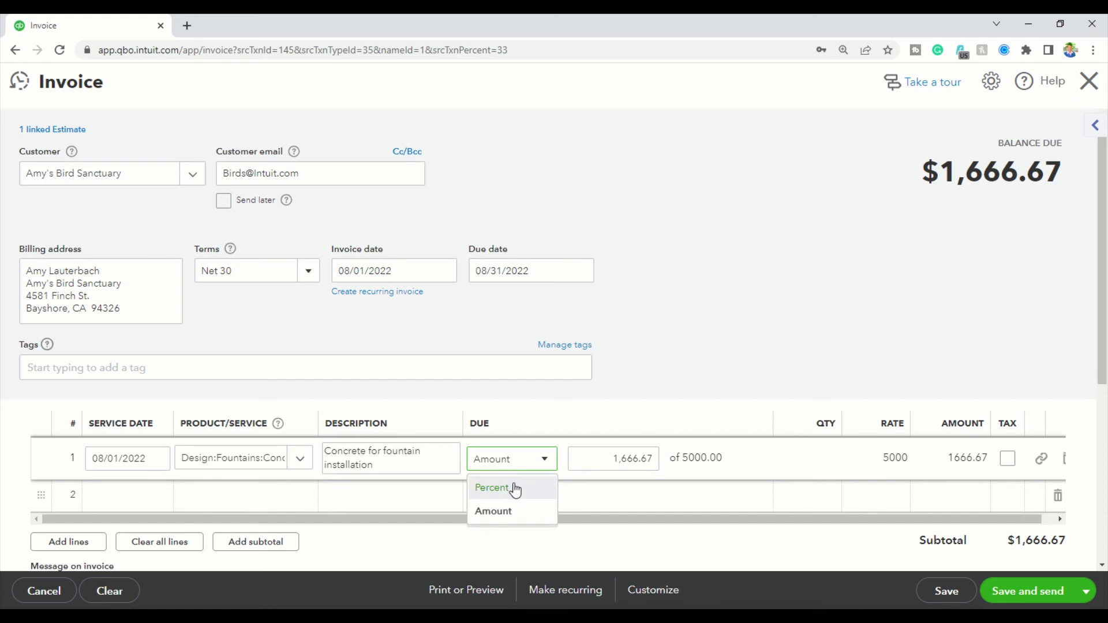
{"action": "left_click", "coordinate": [515, 489]}
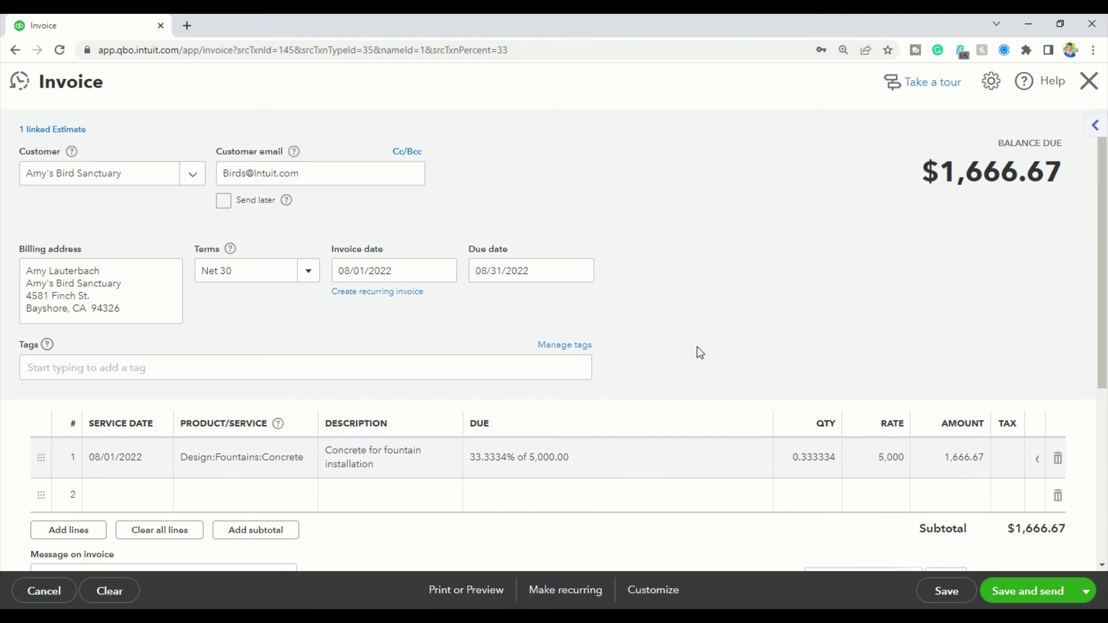
Save and close Amy's Bird Sanctuary's $1,666.67 progress invoice
{"action": "scroll", "coordinate": [502, 202], "scroll_direction": "down", "scroll_amount": 5}
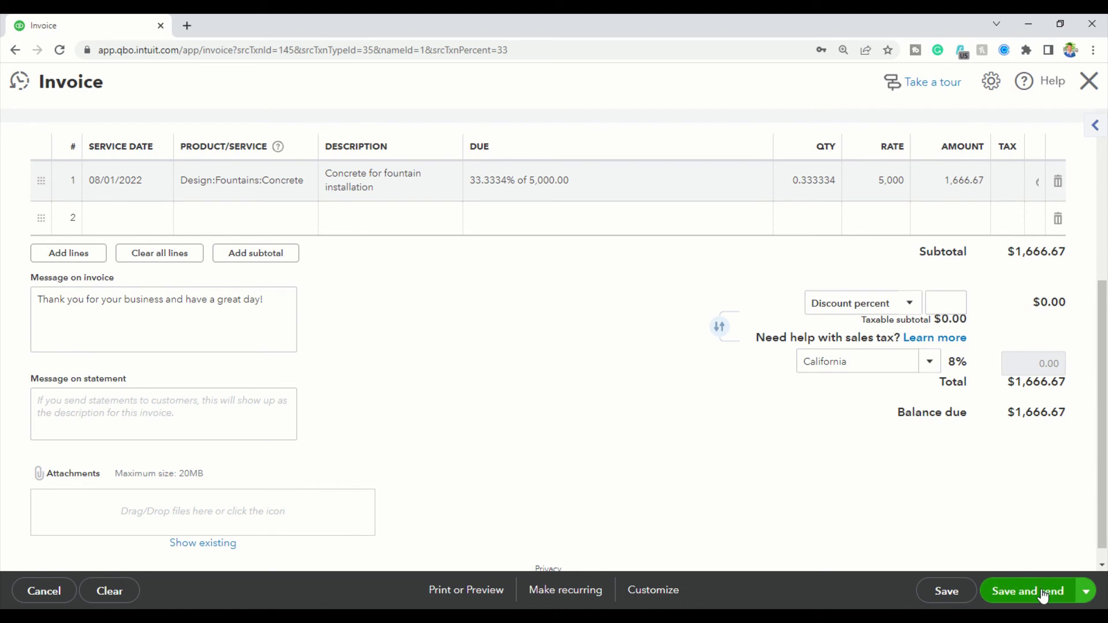
{"action": "mouse_move", "coordinate": [1043, 596]}
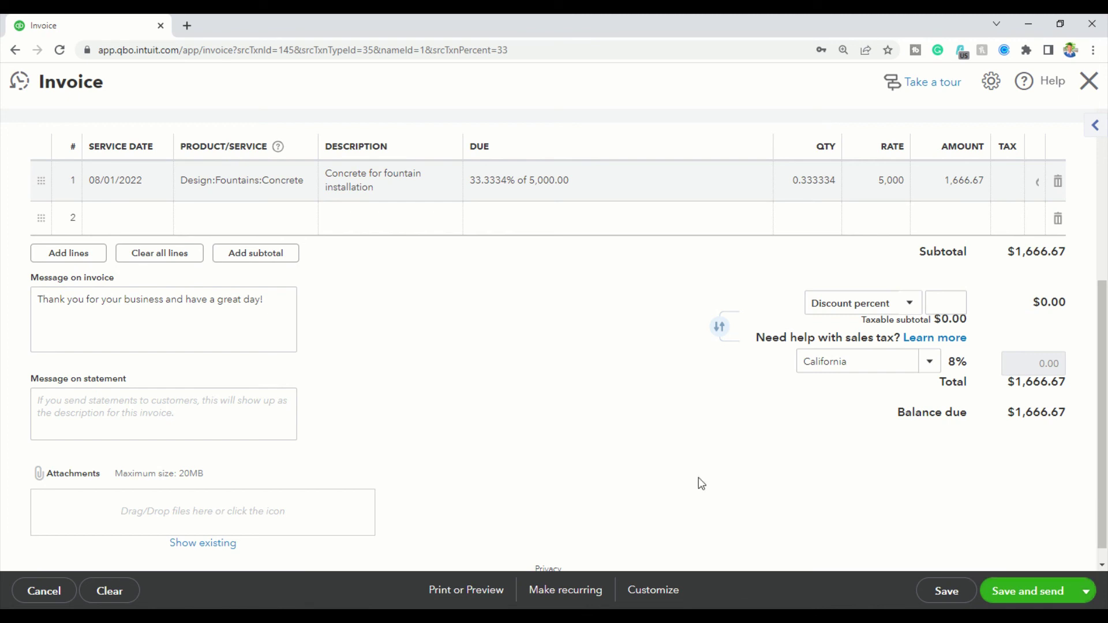
{"action": "left_click", "coordinate": [1088, 594]}
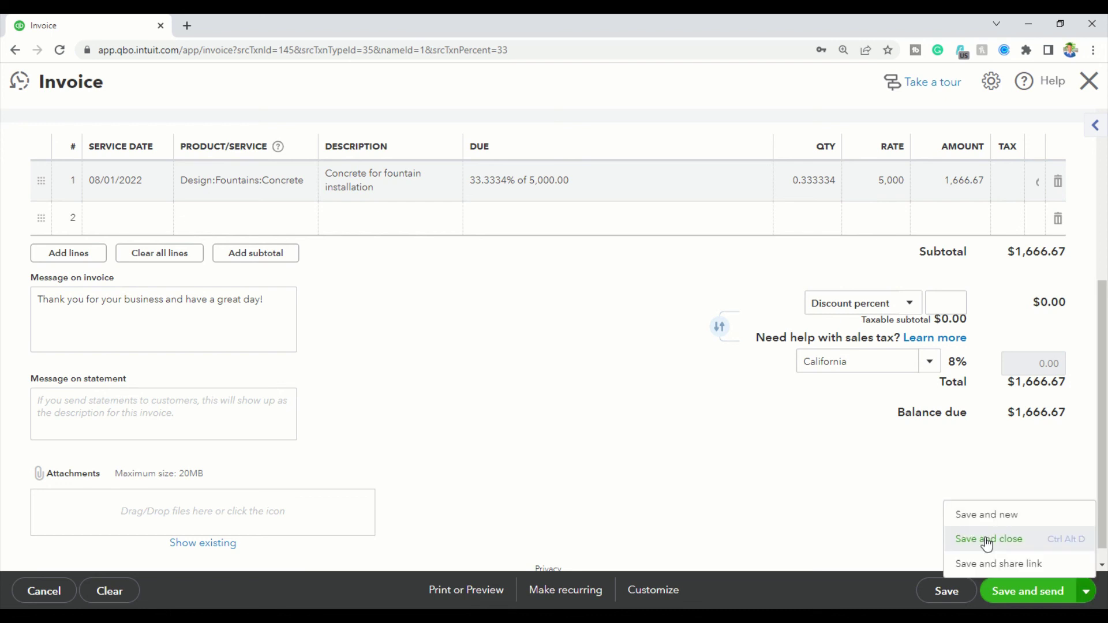
{"action": "left_click", "coordinate": [988, 541]}
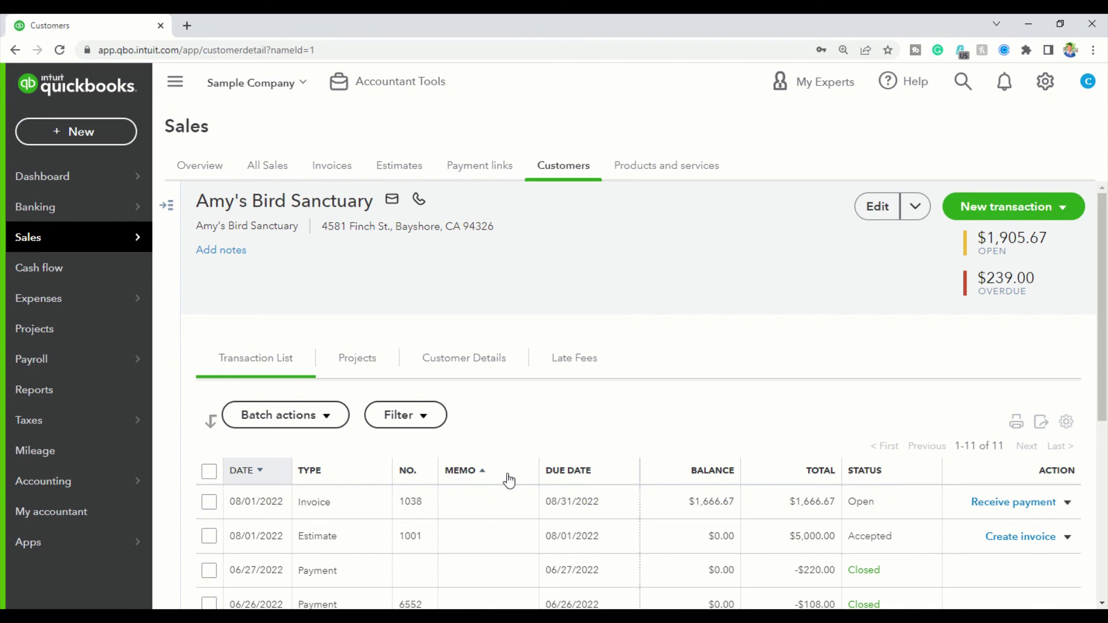
Reopen estimate 1001 to check its $1,666.67 invoiced and $3,333.33 remaining subtotals
{"action": "scroll", "coordinate": [509, 481], "scroll_direction": "down", "scroll_amount": 1}
{"action": "left_click", "coordinate": [271, 473]}
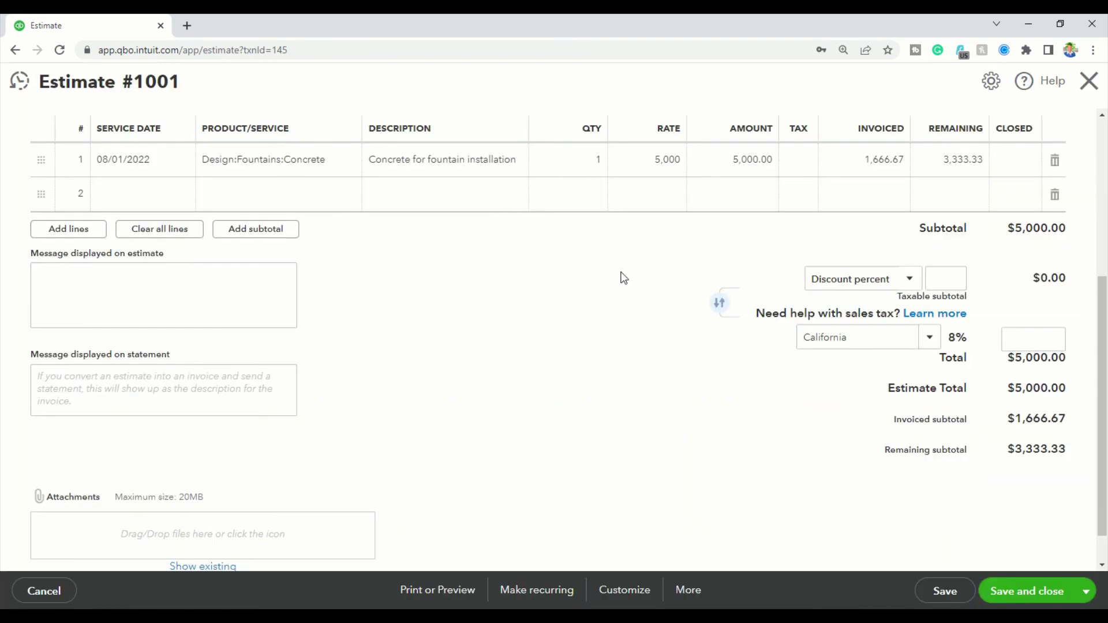
{"action": "scroll", "coordinate": [623, 278], "scroll_direction": "down", "scroll_amount": 1}
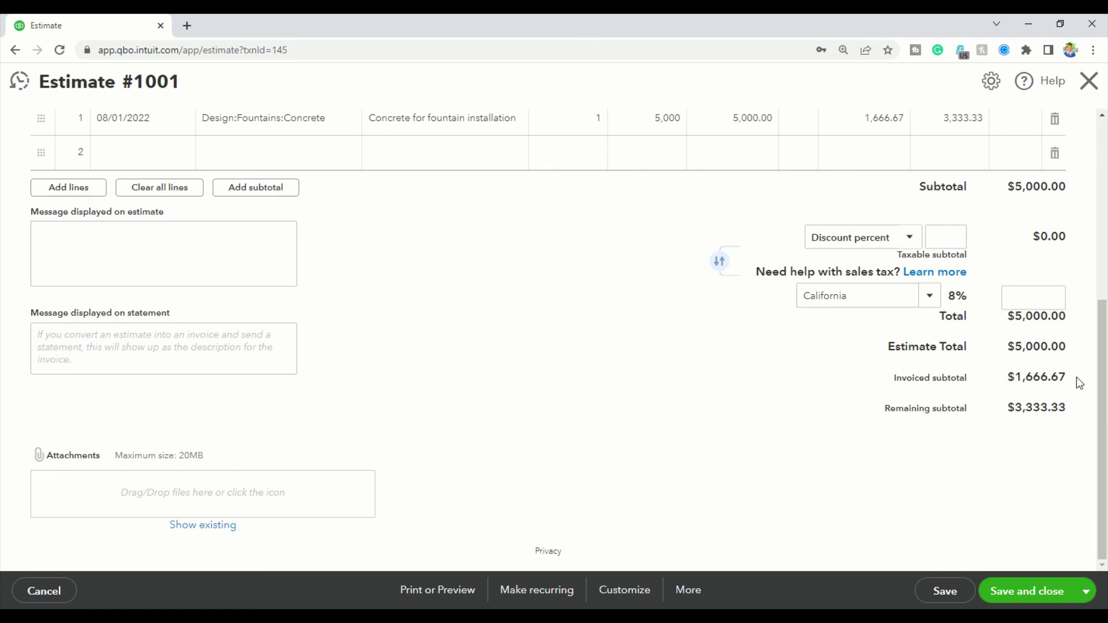
Close estimate 1001 and review the two paid $1,666.67 invoices in the transaction list
{"action": "left_click", "coordinate": [1090, 82]}
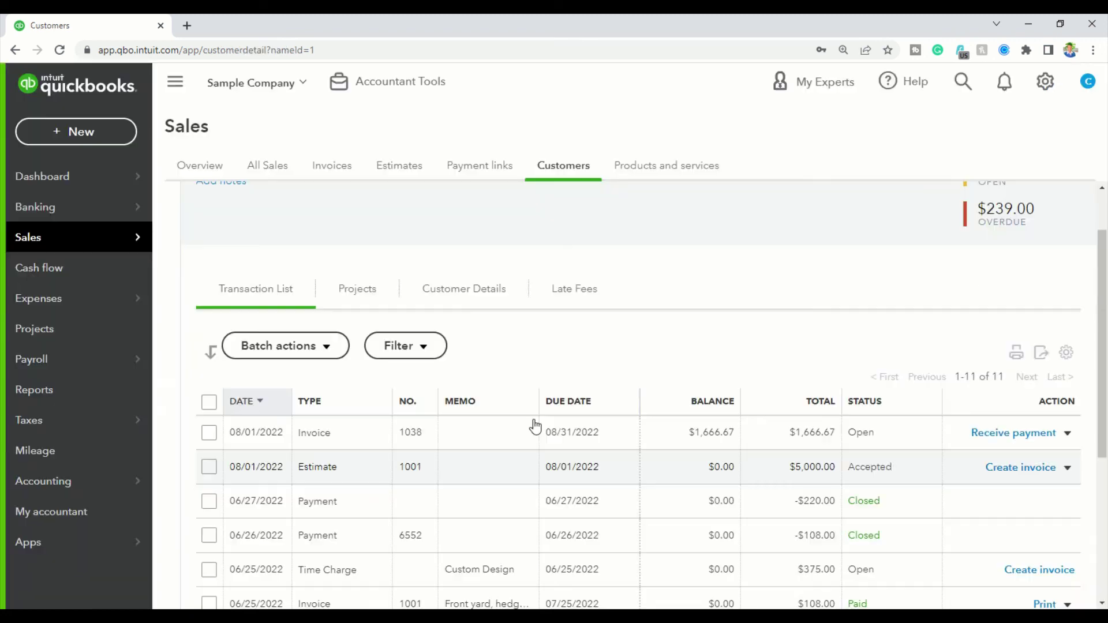
{"action": "scroll", "coordinate": [520, 393], "scroll_direction": "down", "scroll_amount": 2}
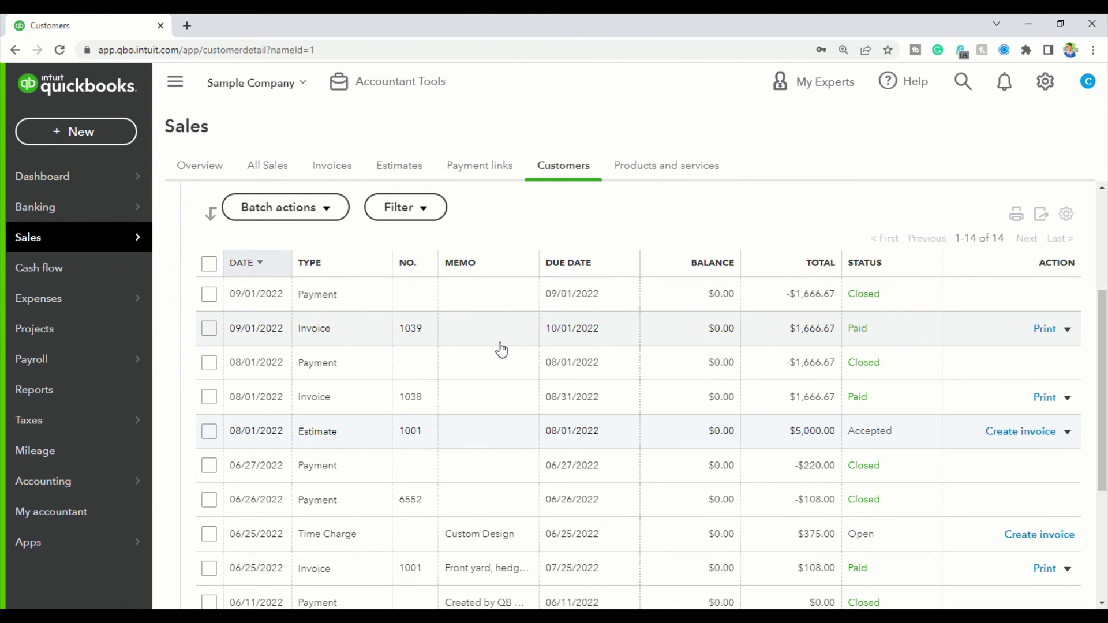